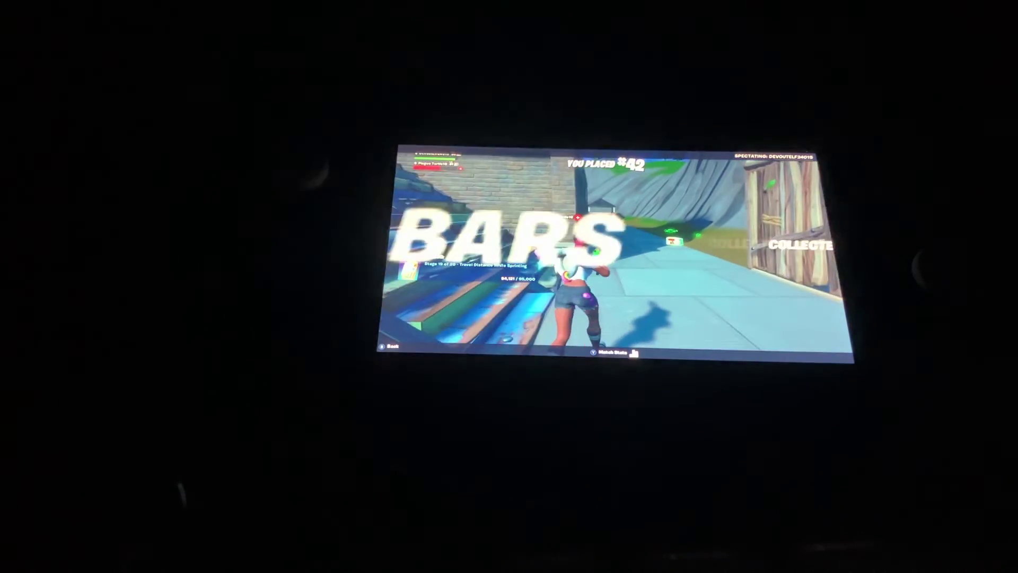
pyautogui.press('Return')
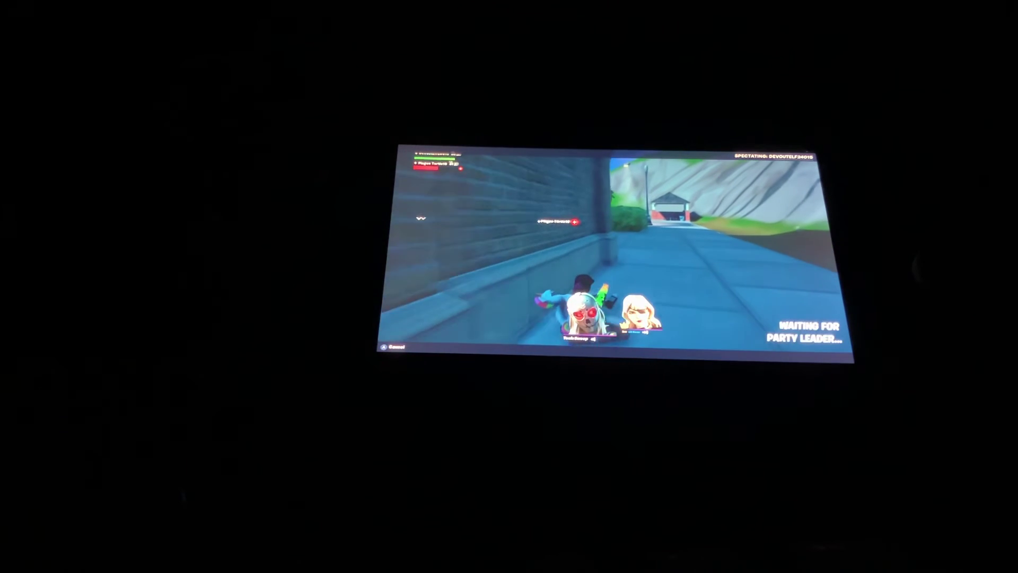